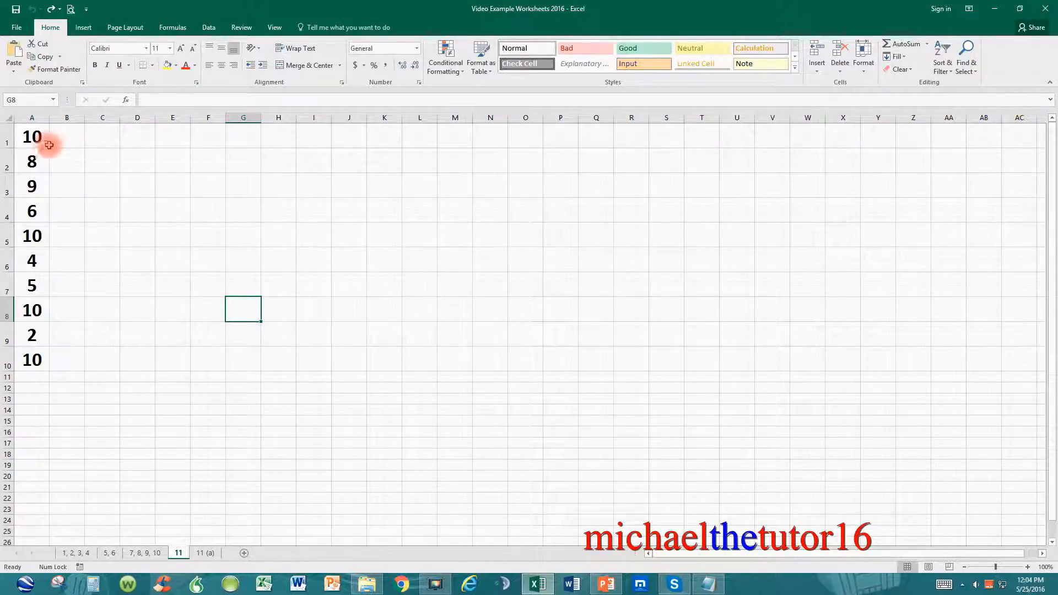
Step: Examine the cells in A1:A10 that contain the number 10
{"action": "left_click_drag", "start_coordinate": [32, 138], "coordinate": [33, 356]}
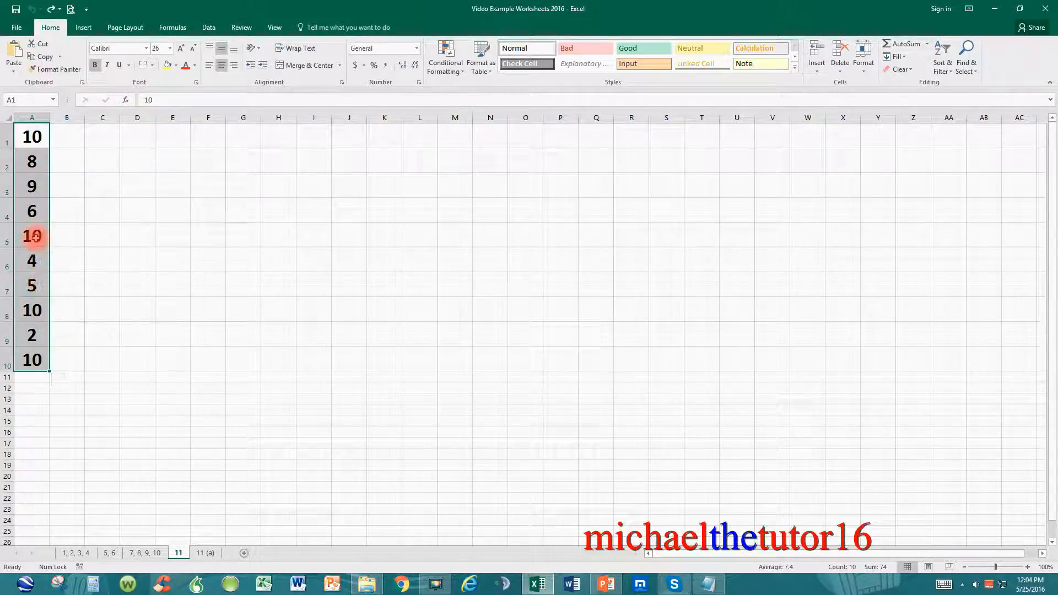
{"action": "left_click", "coordinate": [34, 141]}
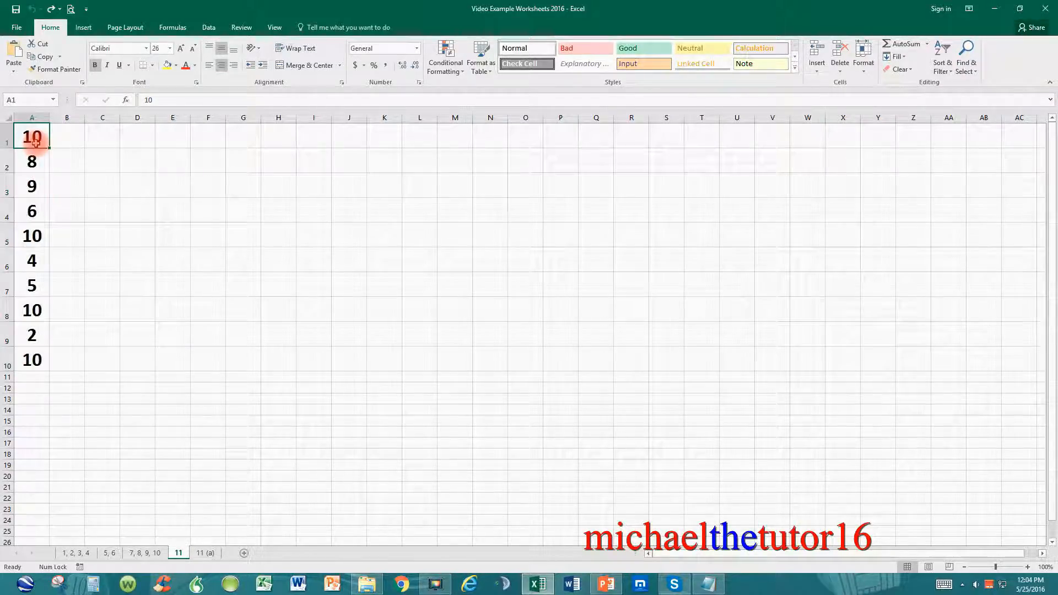
{"action": "left_click", "coordinate": [44, 239]}
{"action": "left_click", "coordinate": [32, 308]}
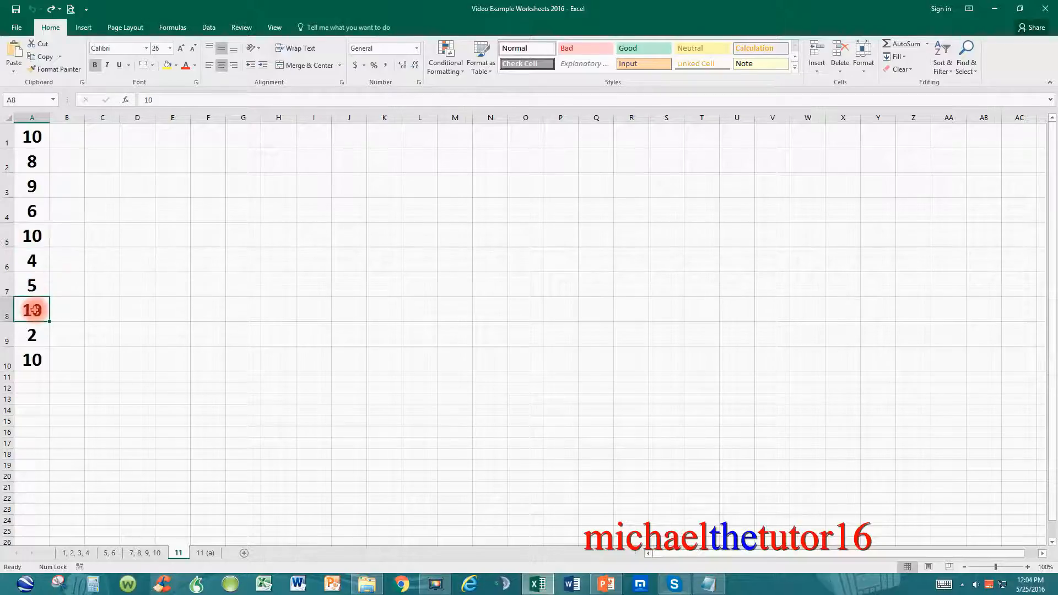
{"action": "left_click", "coordinate": [32, 357]}
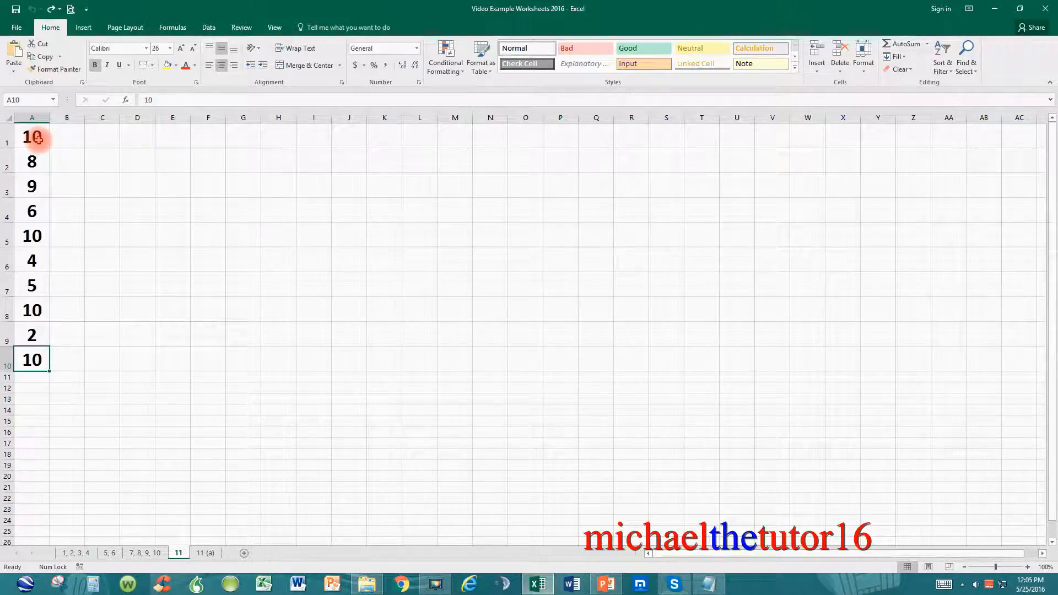
Step: Select A1:A10 and set up Find and Replace to find 10 and replace it with 7
{"action": "left_click_drag", "start_coordinate": [37, 139], "coordinate": [32, 359]}
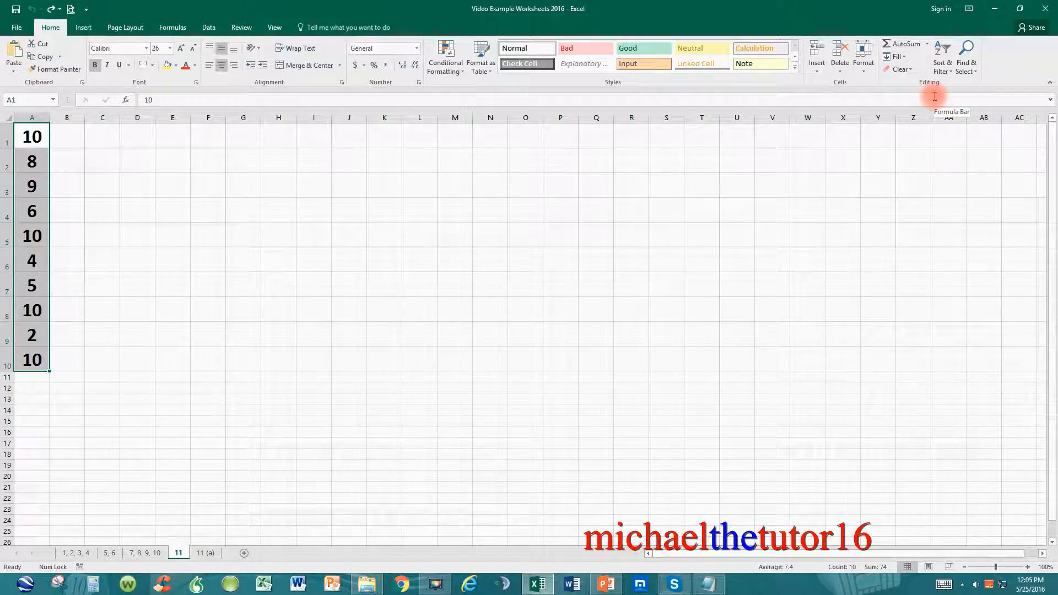
{"action": "left_click", "coordinate": [966, 65]}
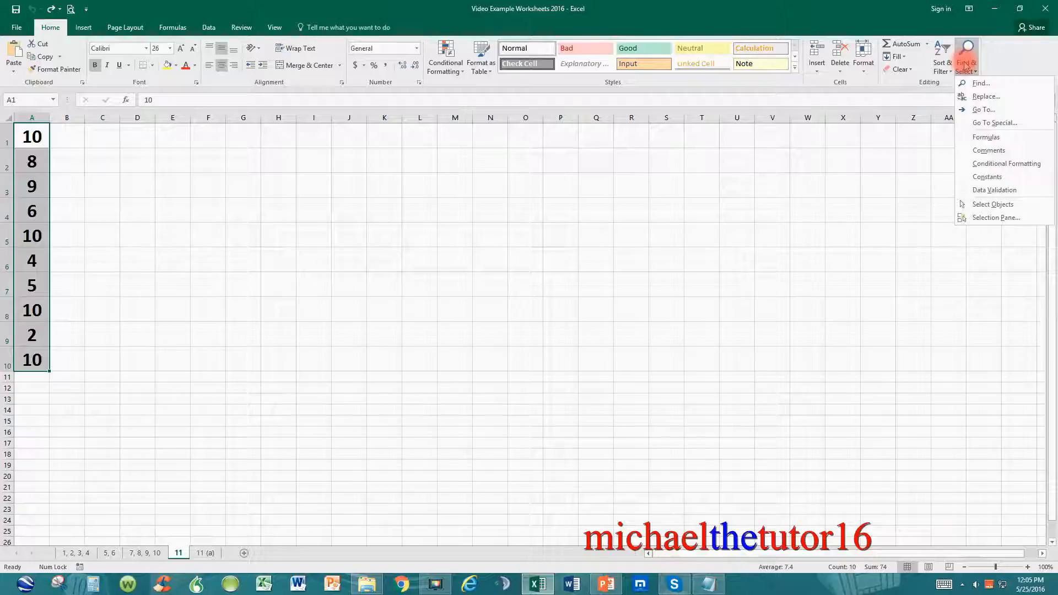
{"action": "left_click", "coordinate": [979, 87]}
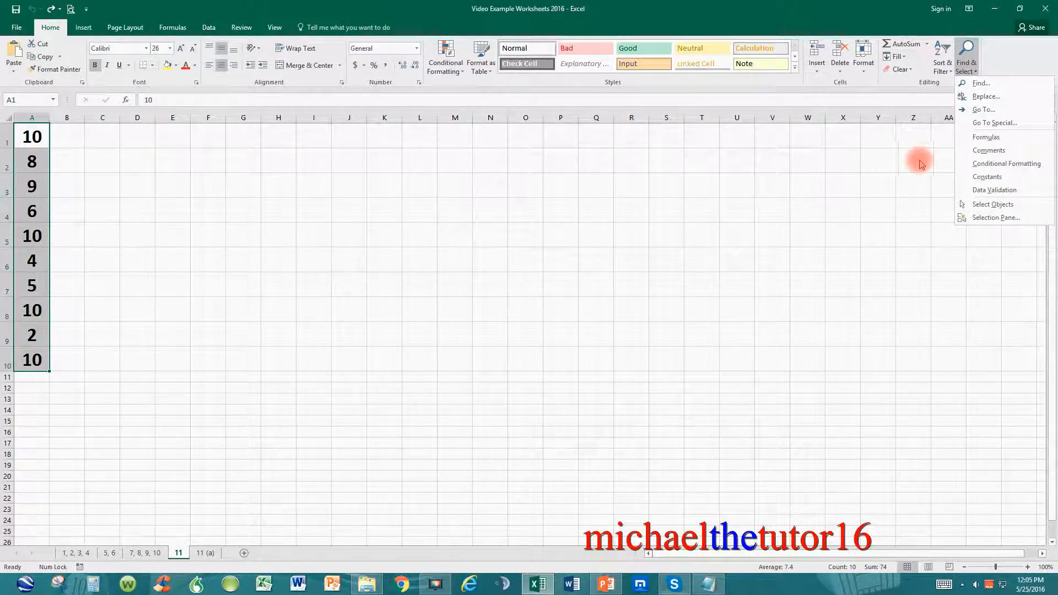
{"action": "left_click", "coordinate": [980, 83]}
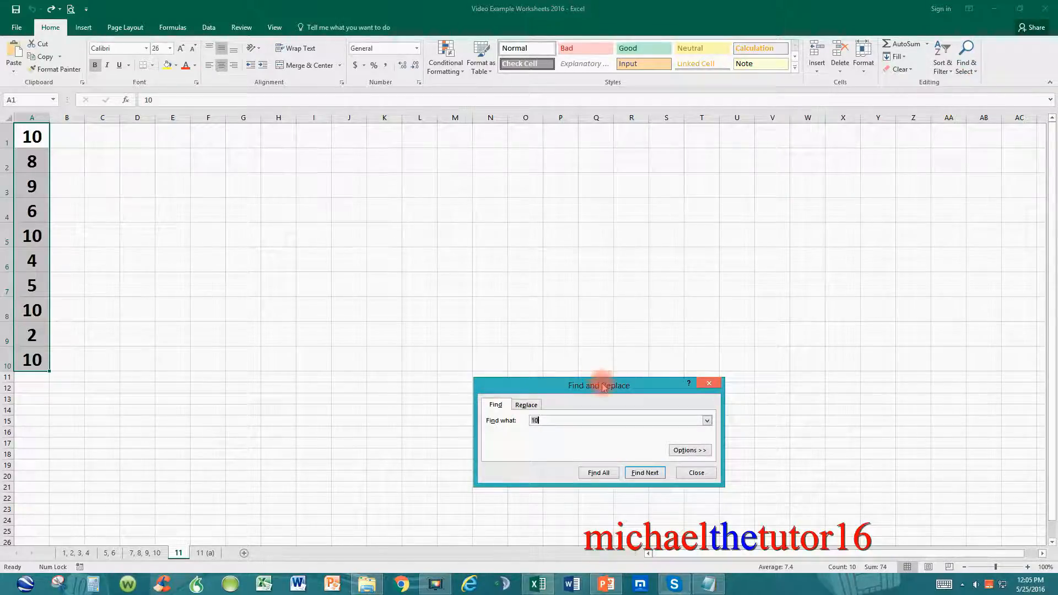
{"action": "left_click_drag", "start_coordinate": [601, 381], "coordinate": [629, 250]}
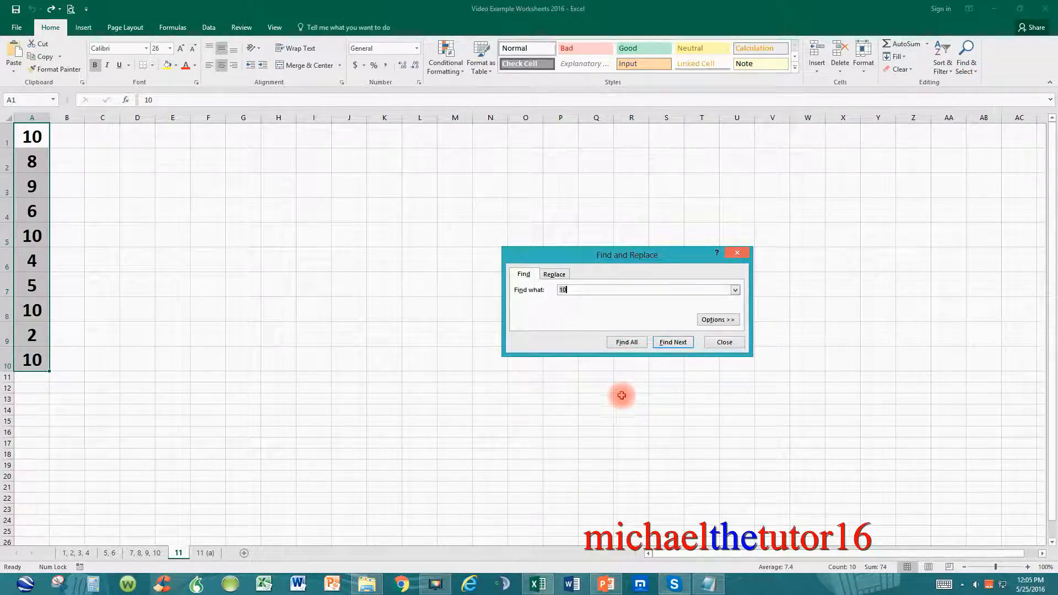
{"action": "left_click", "coordinate": [556, 275]}
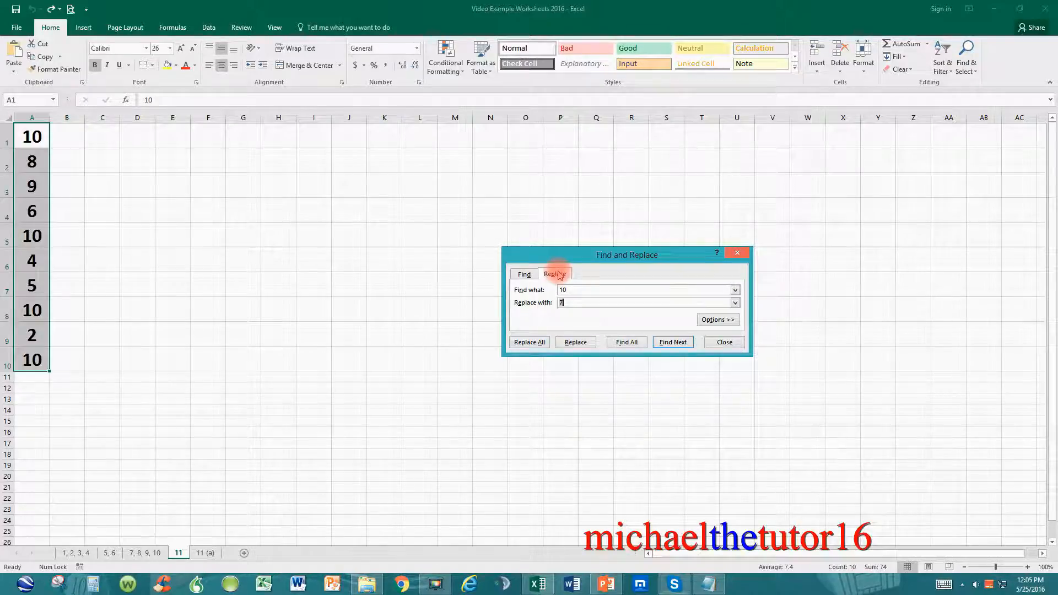
{"action": "left_click", "coordinate": [561, 303]}
{"action": "type", "text": "7"}
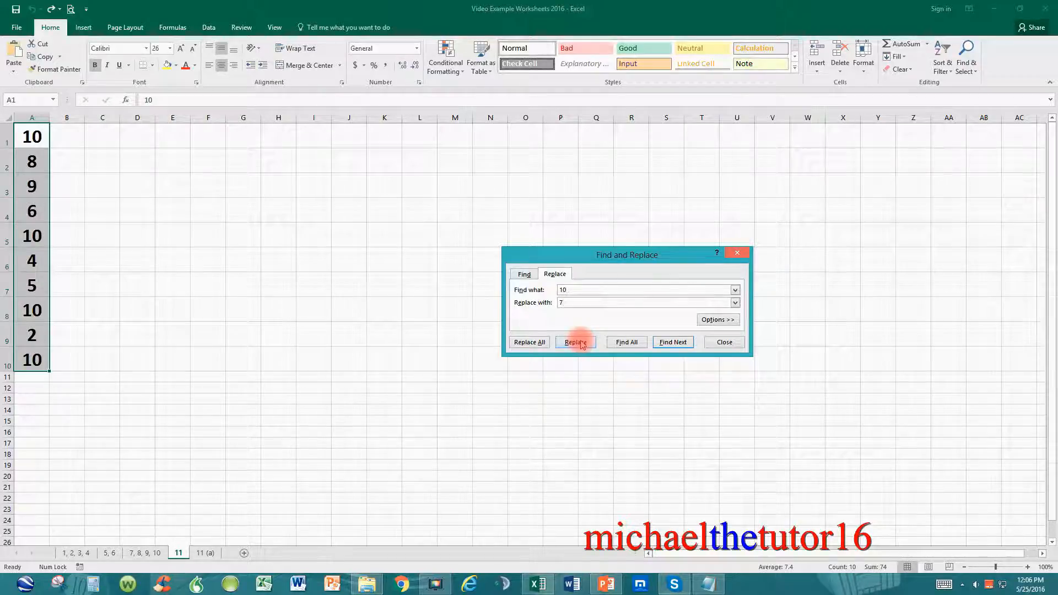
{"action": "left_click", "coordinate": [738, 253]}
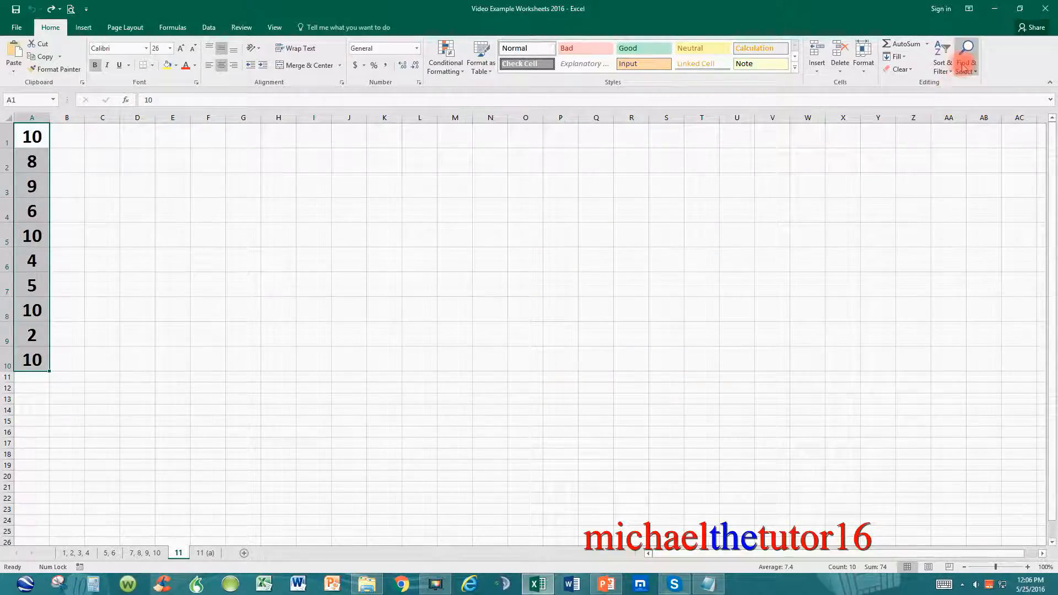
{"action": "left_click", "coordinate": [967, 62]}
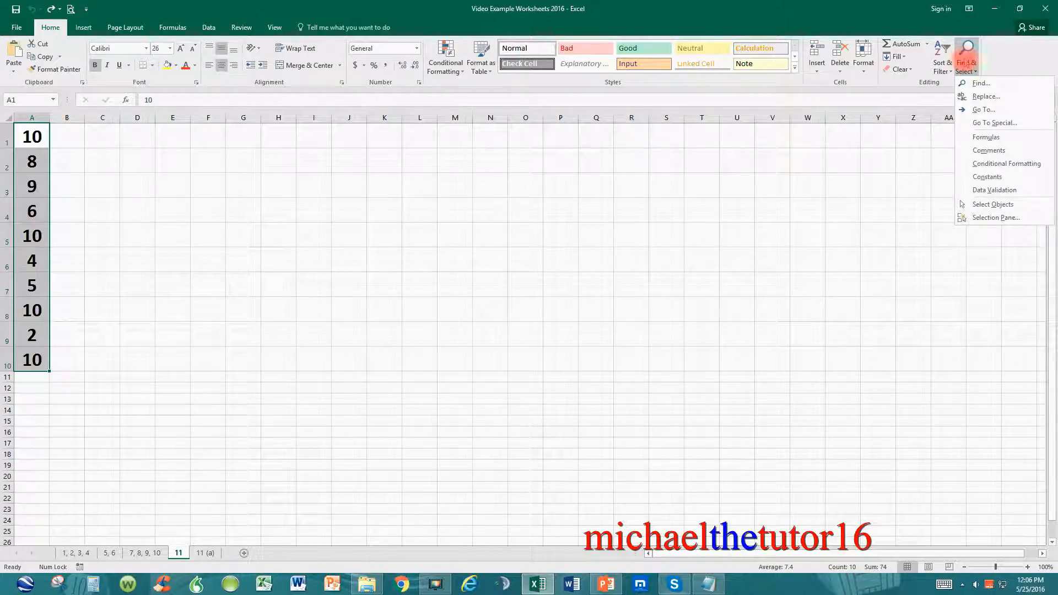
{"action": "left_click", "coordinate": [981, 97]}
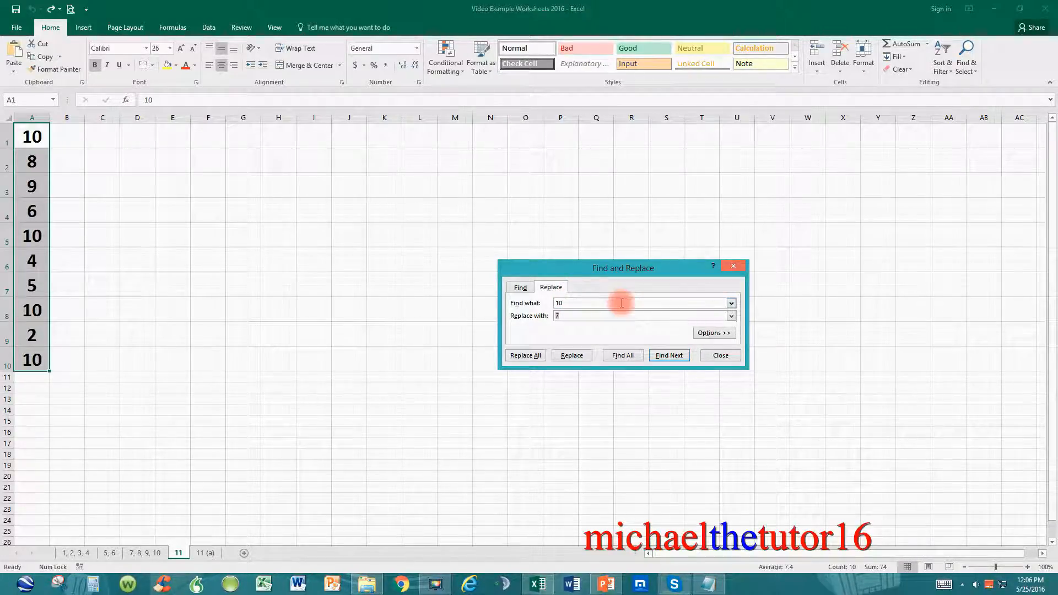
Step: Replace each 10 in A1:A10 with 7, one occurrence at a time
{"action": "left_click", "coordinate": [573, 357]}
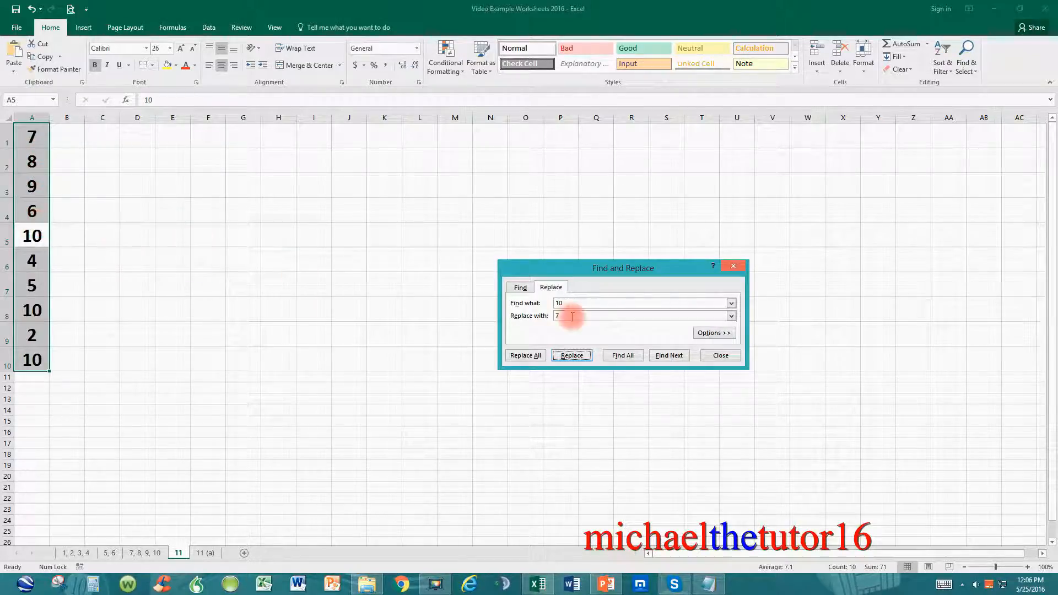
{"action": "left_click", "coordinate": [573, 355]}
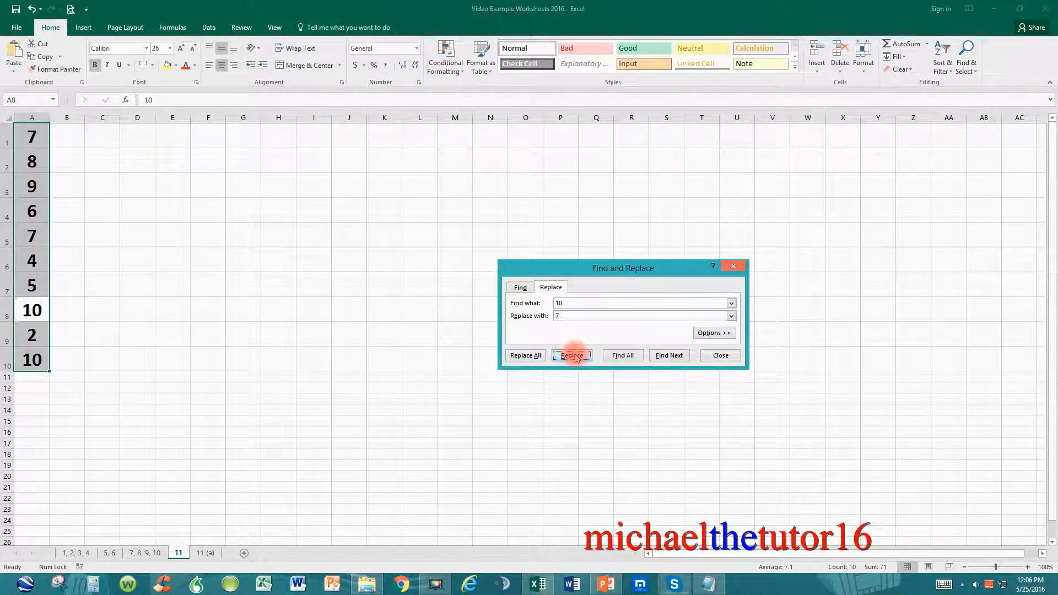
{"action": "left_click", "coordinate": [572, 355]}
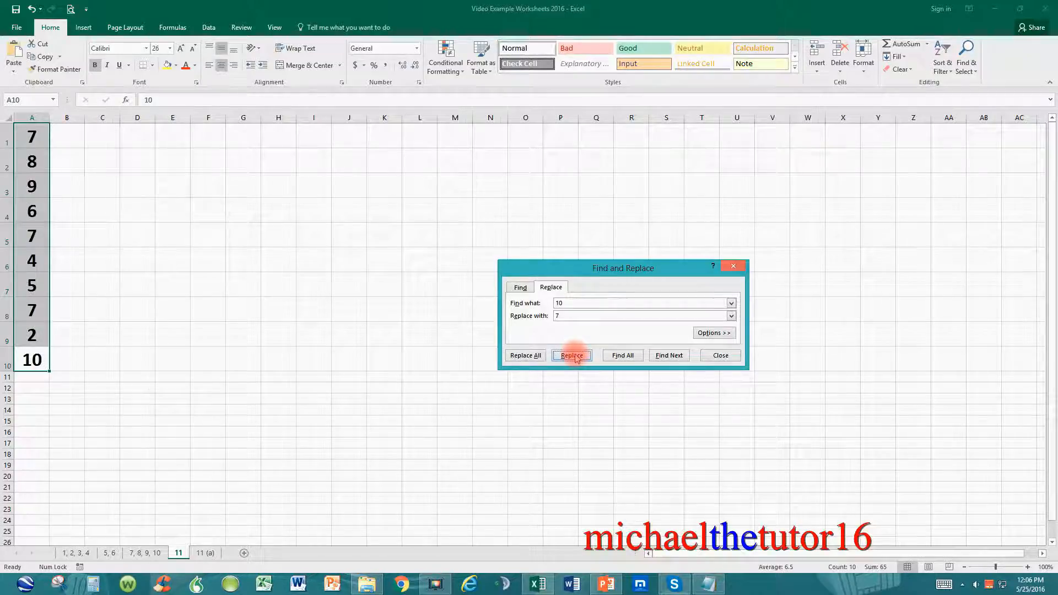
{"action": "left_click", "coordinate": [572, 355]}
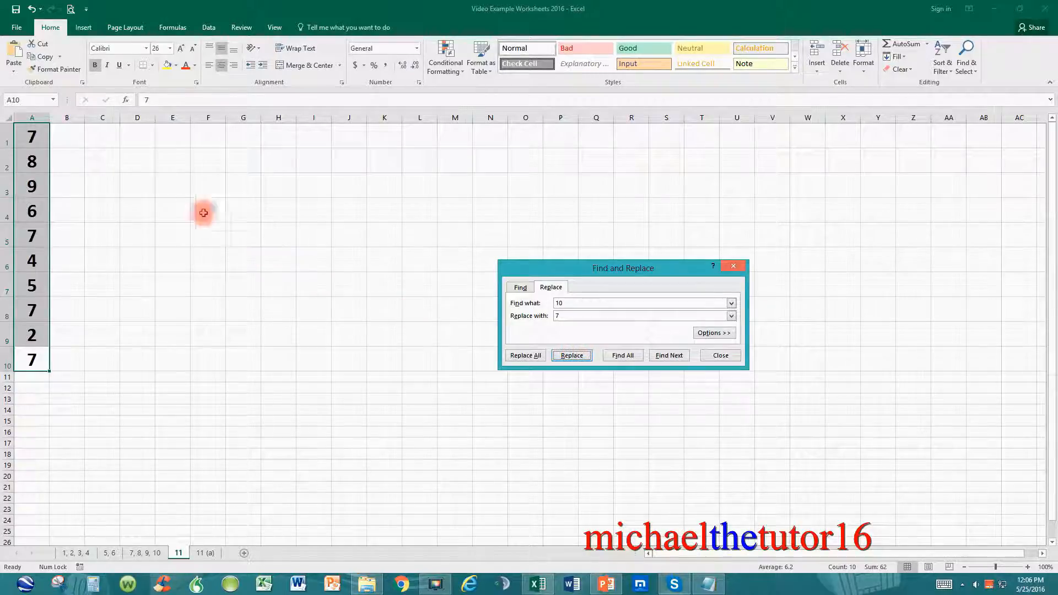
Step: Undo all the individual replacements of 10 with 7 in A1:A10
{"action": "left_click", "coordinate": [34, 10]}
{"action": "left_click", "coordinate": [35, 9]}
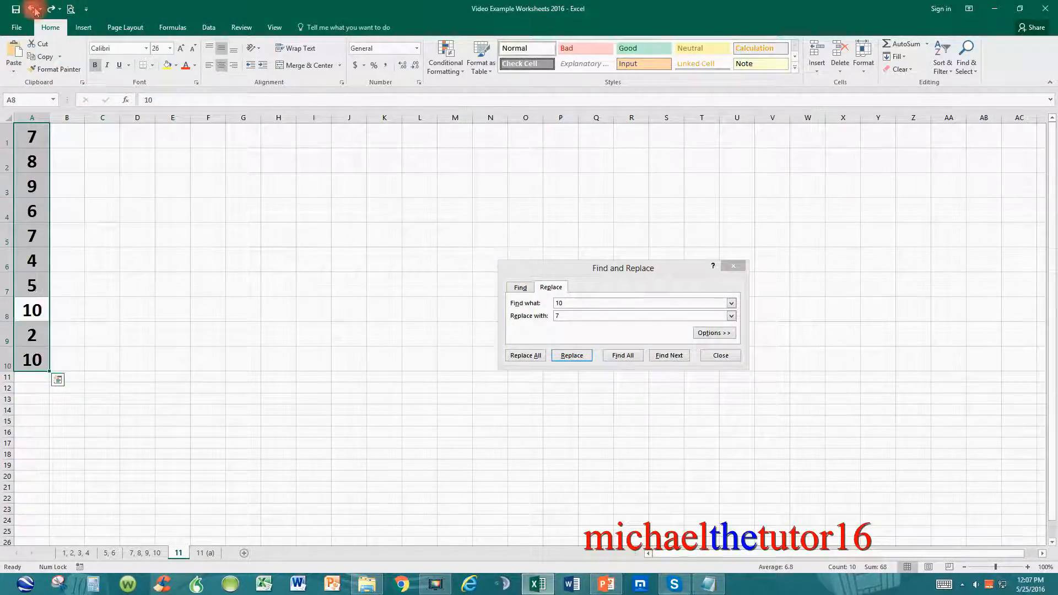
{"action": "left_click", "coordinate": [34, 9]}
{"action": "left_click", "coordinate": [34, 9]}
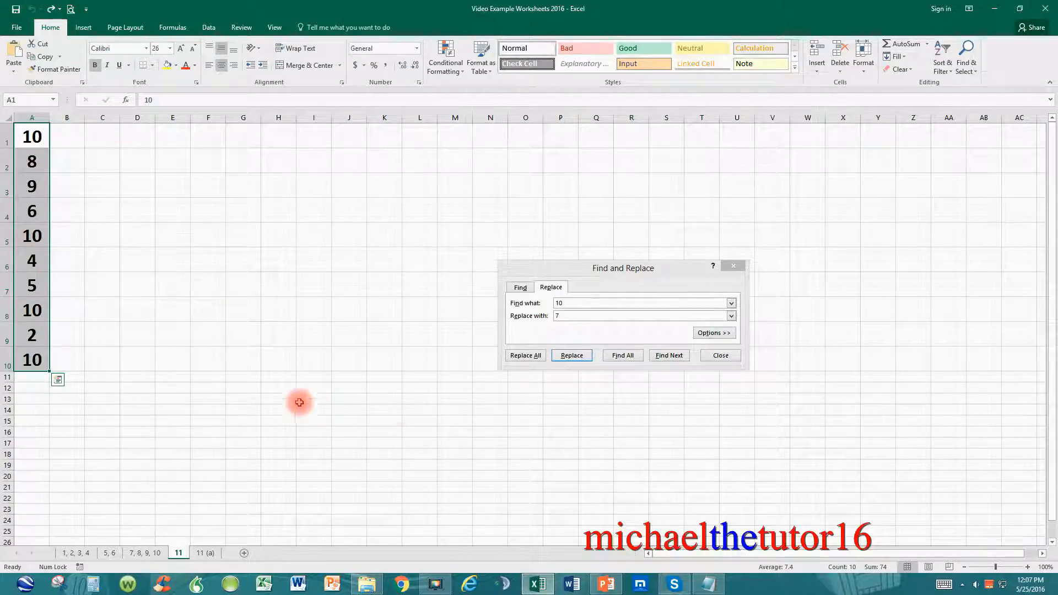
Step: Replace all occurrences of 10 in A1:A10 with 7 at once and check the changed cells
{"action": "left_click", "coordinate": [525, 356]}
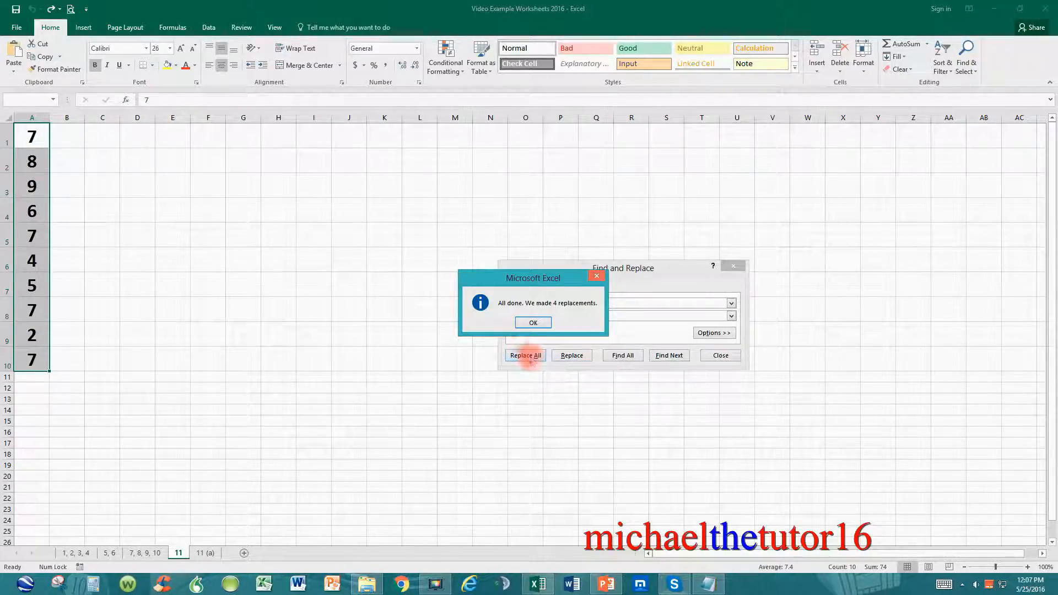
{"action": "left_click", "coordinate": [533, 323]}
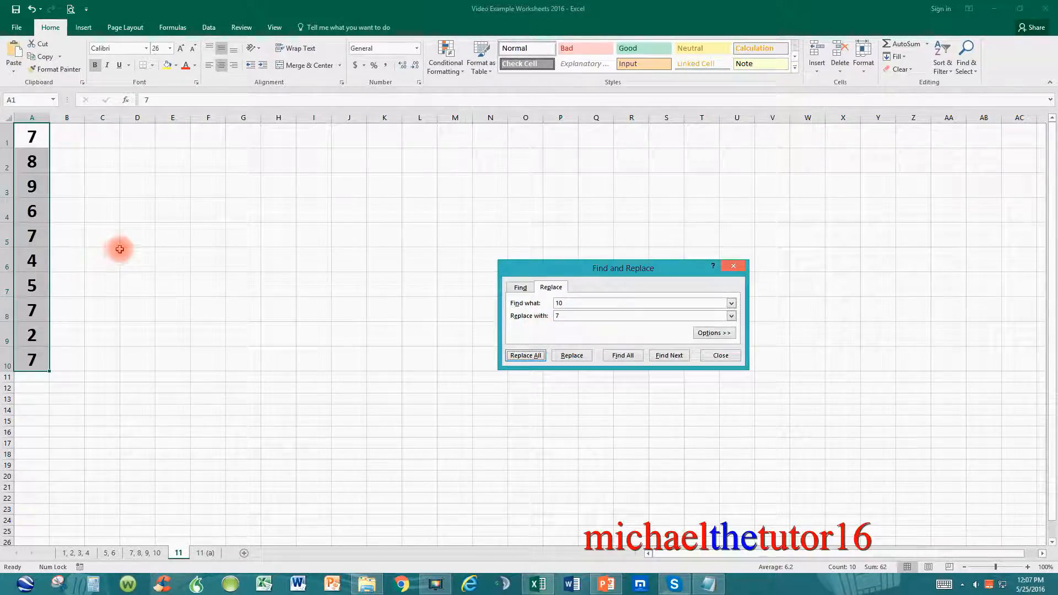
{"action": "left_click", "coordinate": [117, 249]}
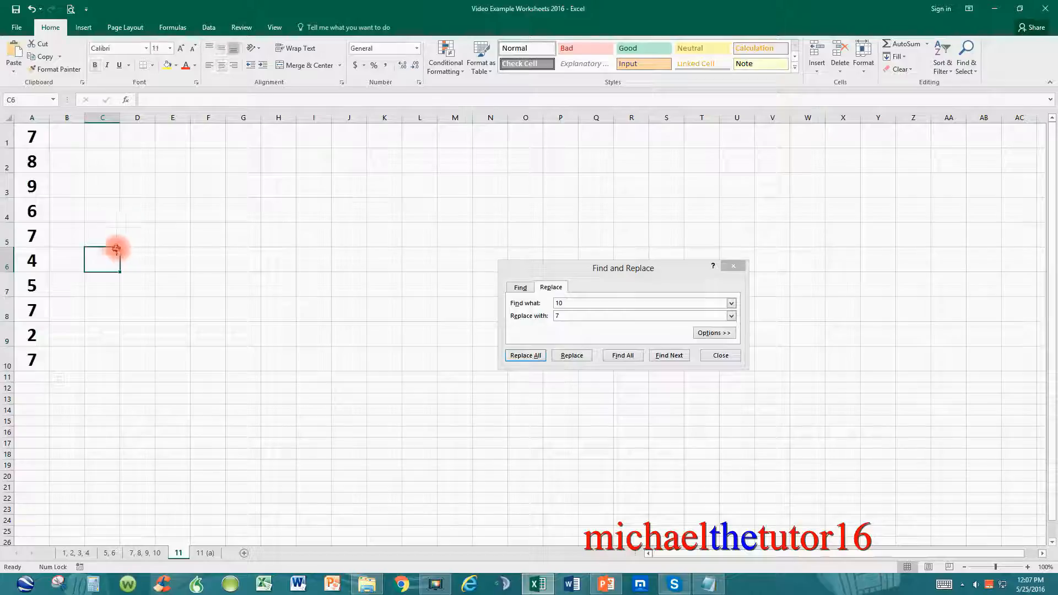
{"action": "left_click", "coordinate": [33, 132]}
{"action": "left_click", "coordinate": [32, 235]}
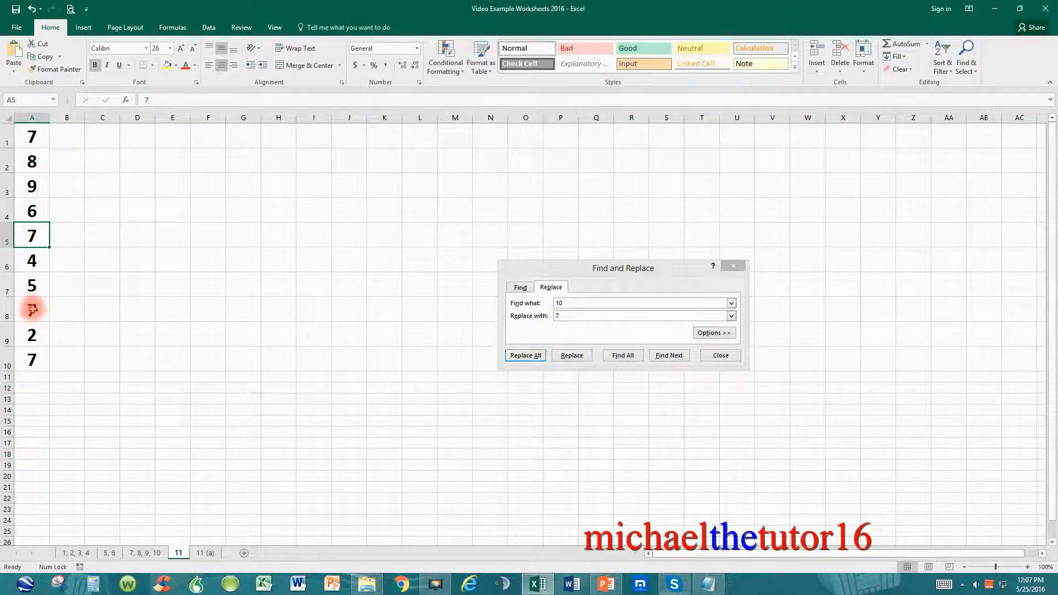
{"action": "left_click", "coordinate": [32, 310]}
{"action": "left_click", "coordinate": [33, 356]}
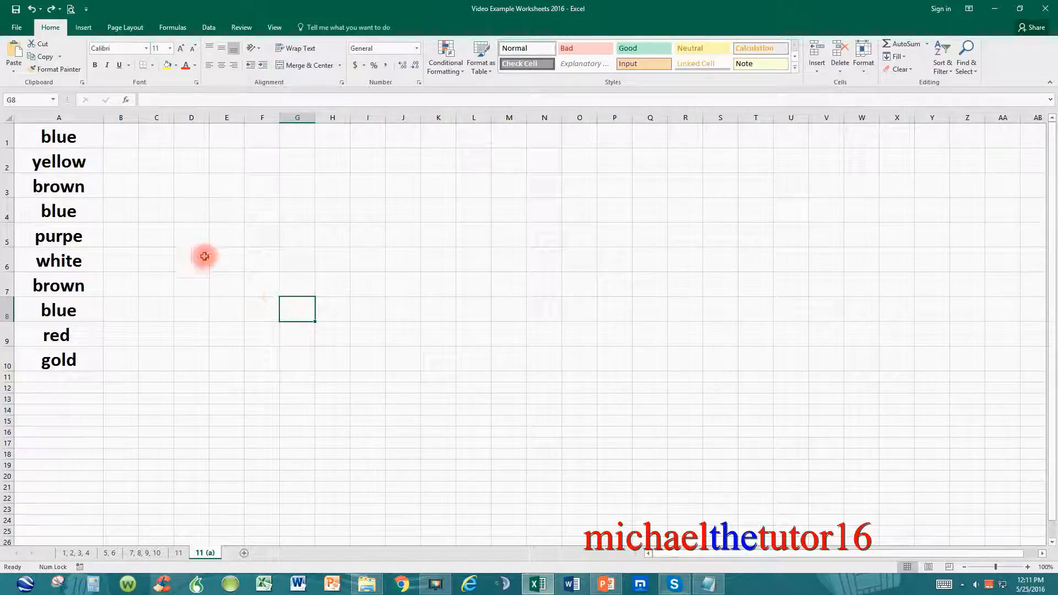
Step: Examine the cells in A1:A10 of sheet 11 (a) that contain the word blue
{"action": "left_click_drag", "start_coordinate": [25, 133], "coordinate": [76, 351]}
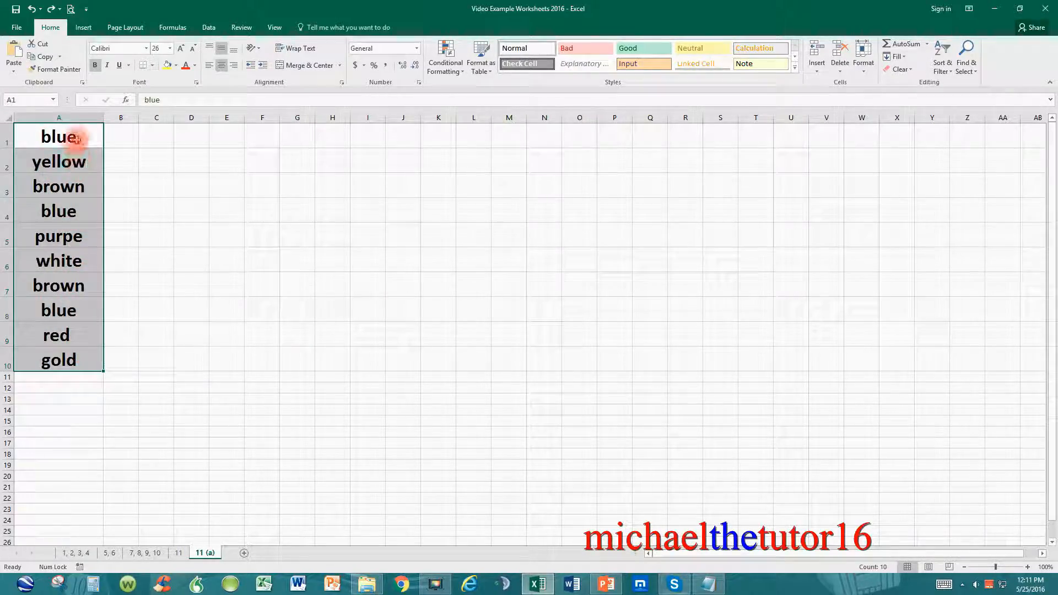
{"action": "left_click", "coordinate": [76, 137]}
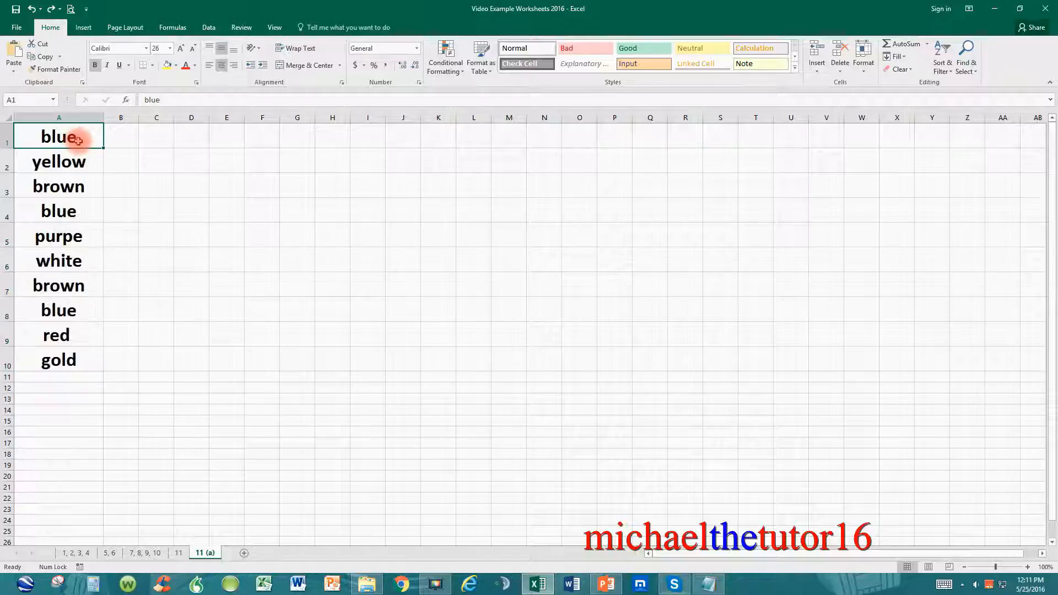
{"action": "left_click", "coordinate": [79, 213]}
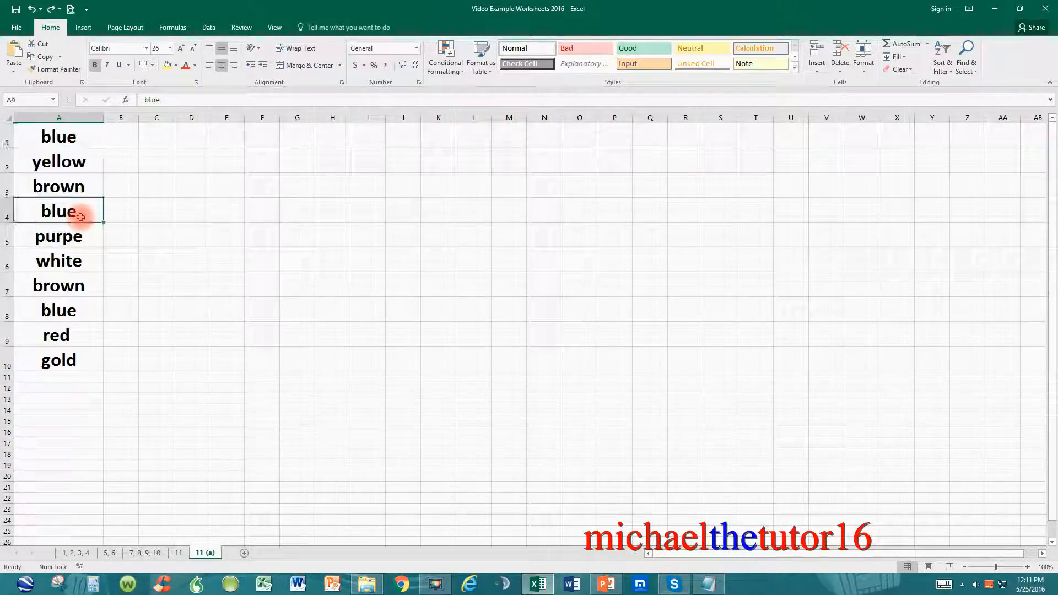
{"action": "left_click", "coordinate": [79, 309]}
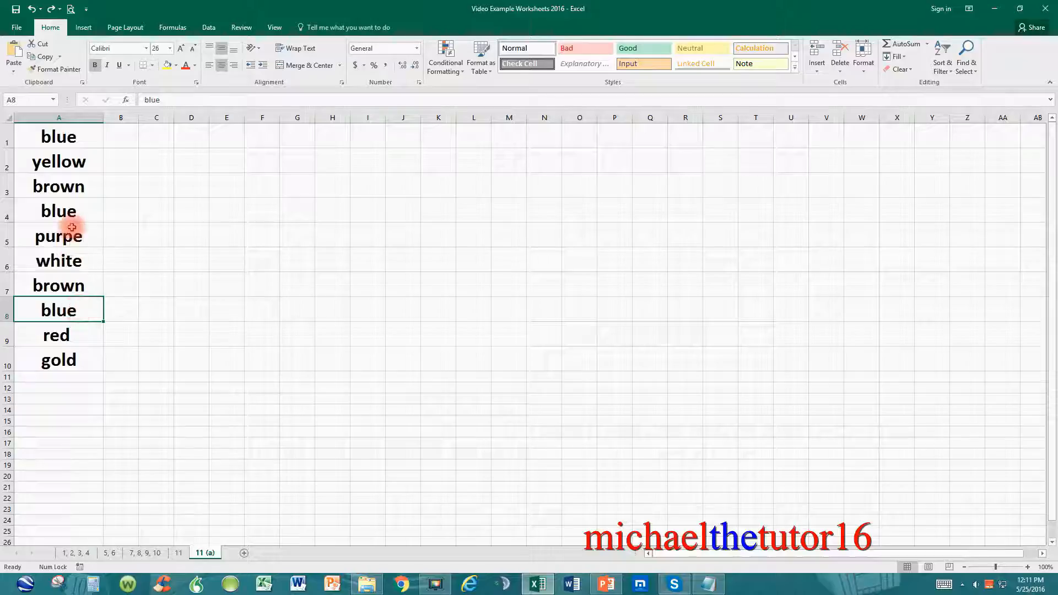
Step: Select A1:A10 and set up Find and Replace with blue as the search text and aqua as the replacement
{"action": "left_click_drag", "start_coordinate": [64, 137], "coordinate": [78, 357]}
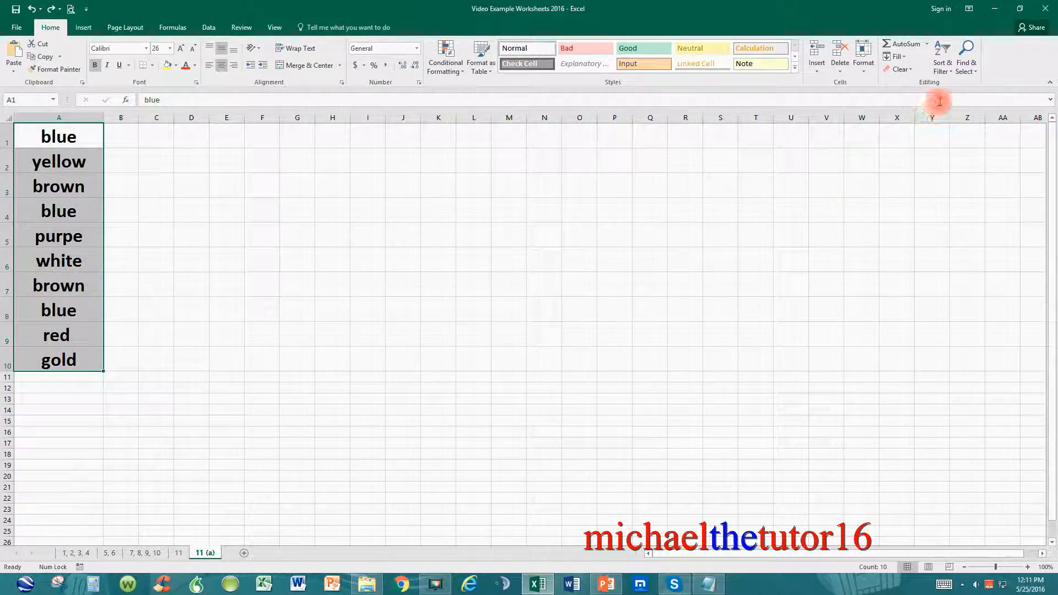
{"action": "left_click", "coordinate": [966, 62]}
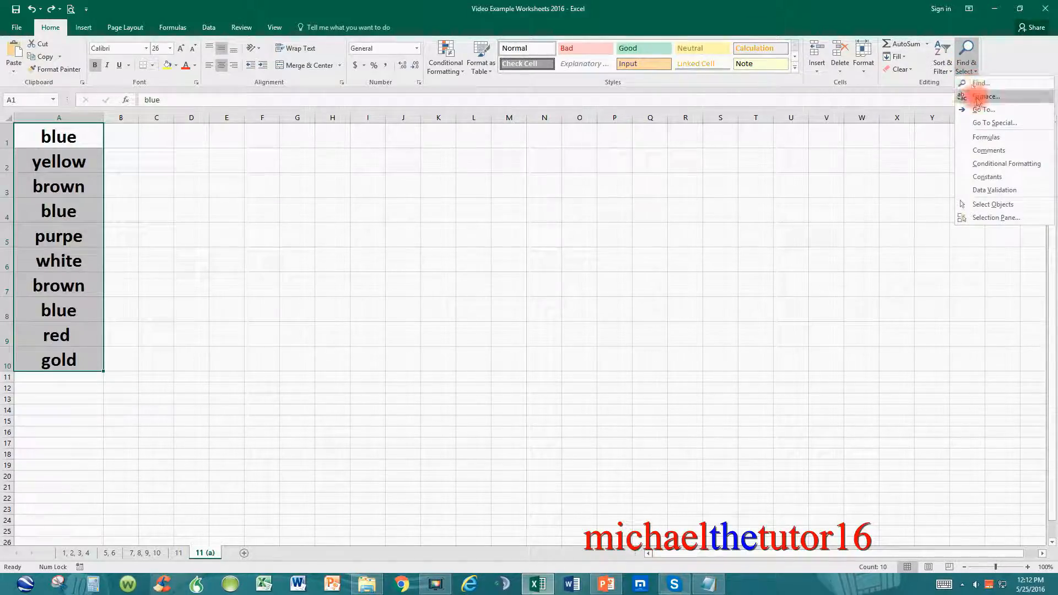
{"action": "left_click", "coordinate": [980, 96]}
{"action": "left_click", "coordinate": [589, 366]}
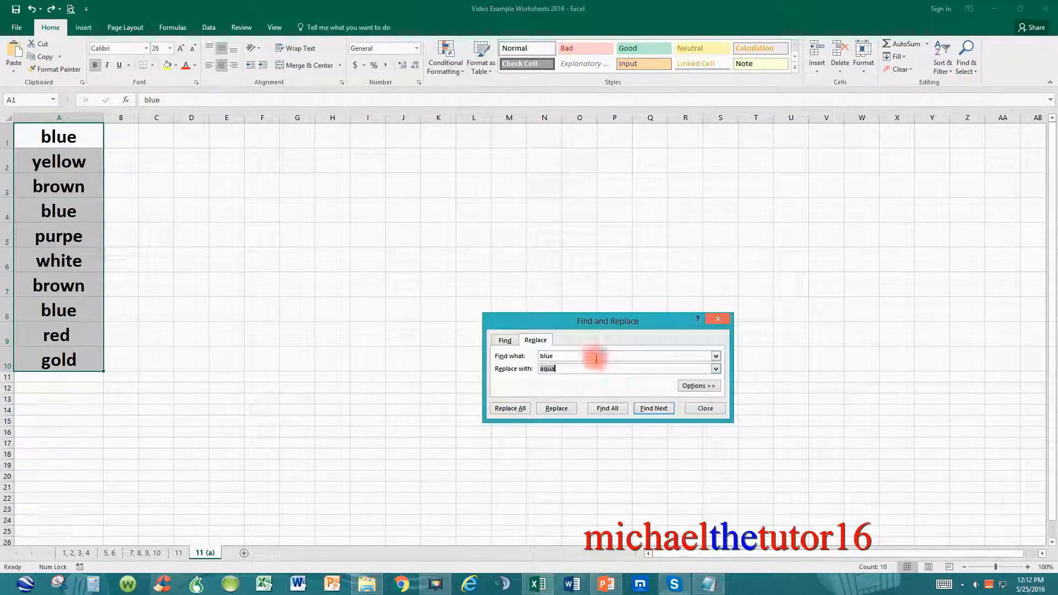
{"action": "left_click", "coordinate": [597, 357]}
{"action": "left_click", "coordinate": [603, 368]}
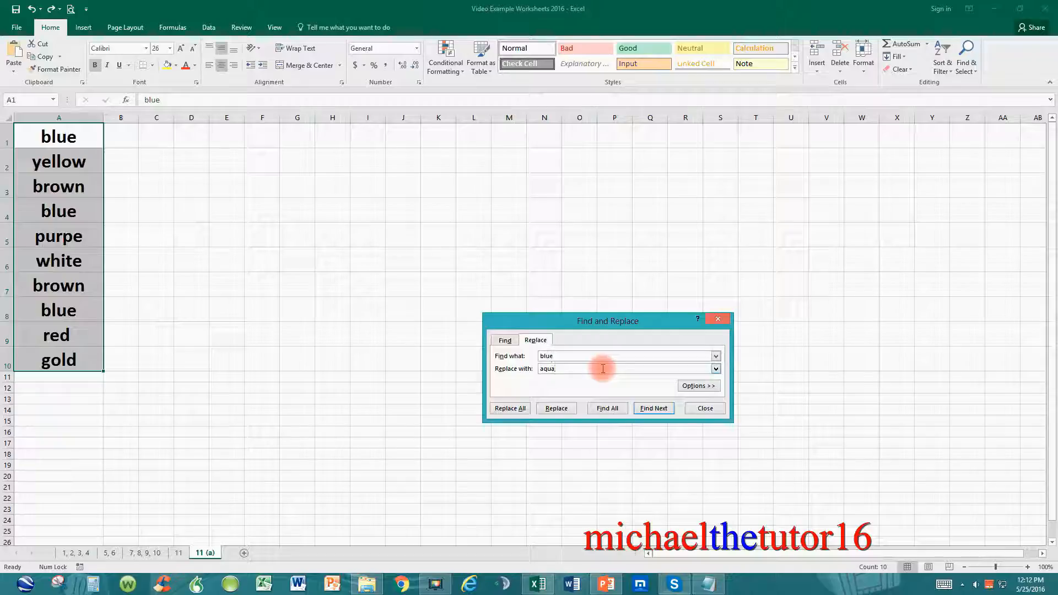
Step: Replace each blue in A1:A10 with aqua, one occurrence at a time
{"action": "left_click", "coordinate": [568, 409]}
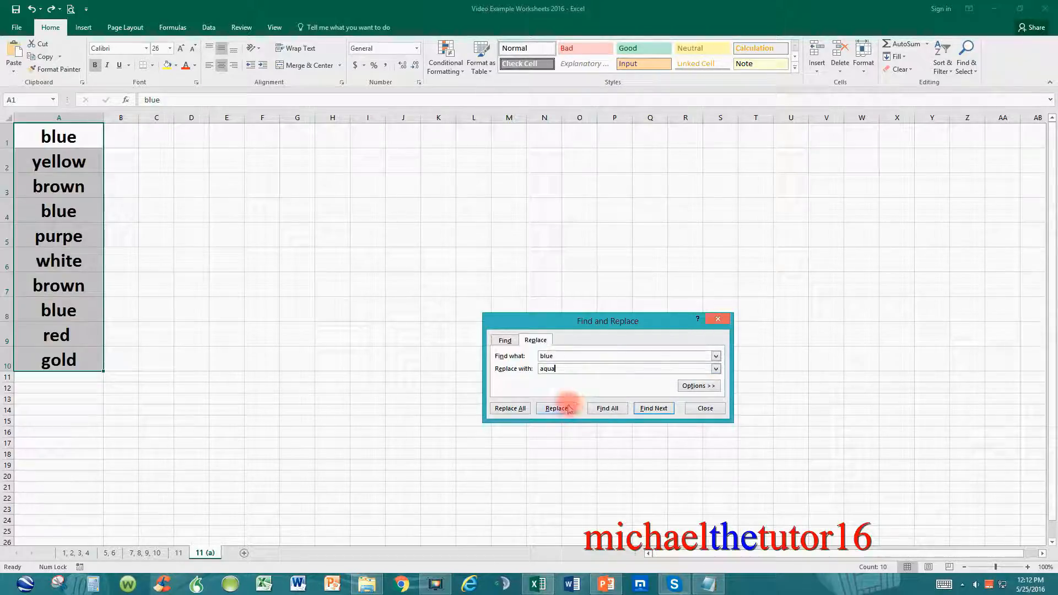
{"action": "left_click", "coordinate": [557, 409]}
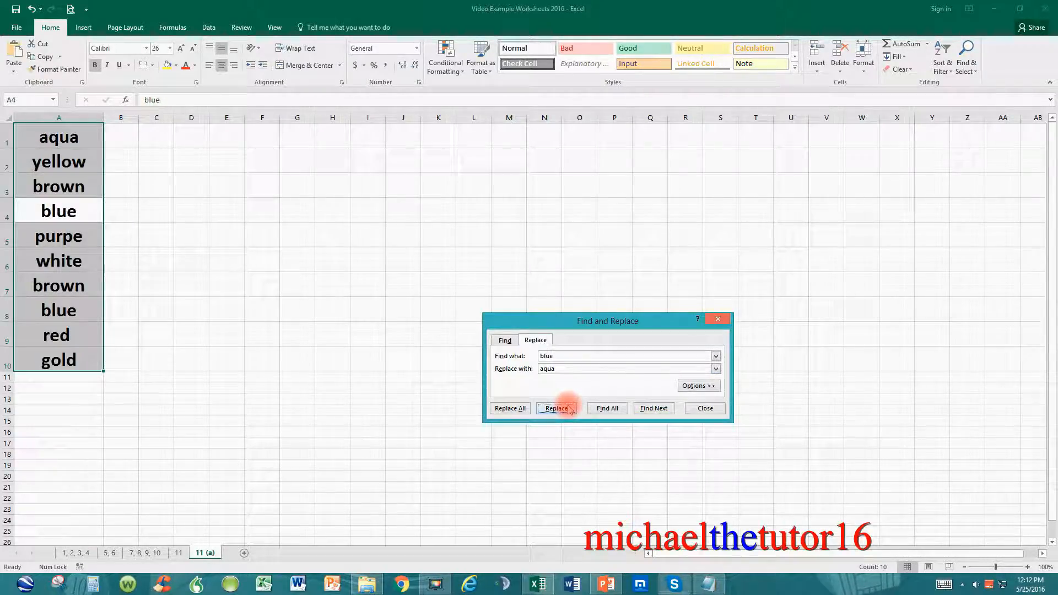
{"action": "left_click", "coordinate": [569, 409]}
{"action": "left_click", "coordinate": [569, 409]}
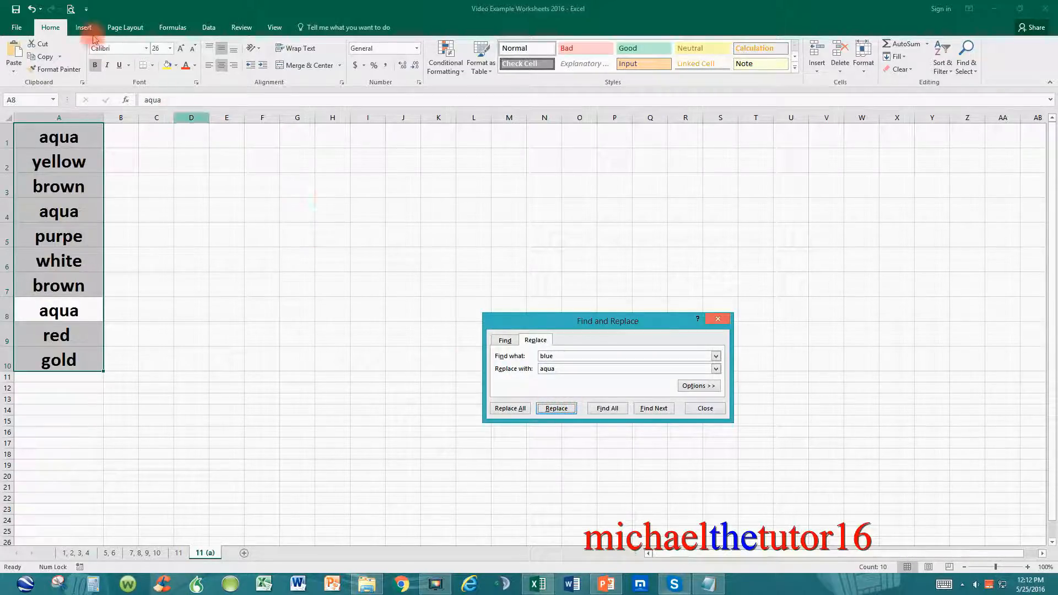
Step: Undo all the individual replacements of blue with aqua in A1:A10
{"action": "left_click", "coordinate": [32, 9]}
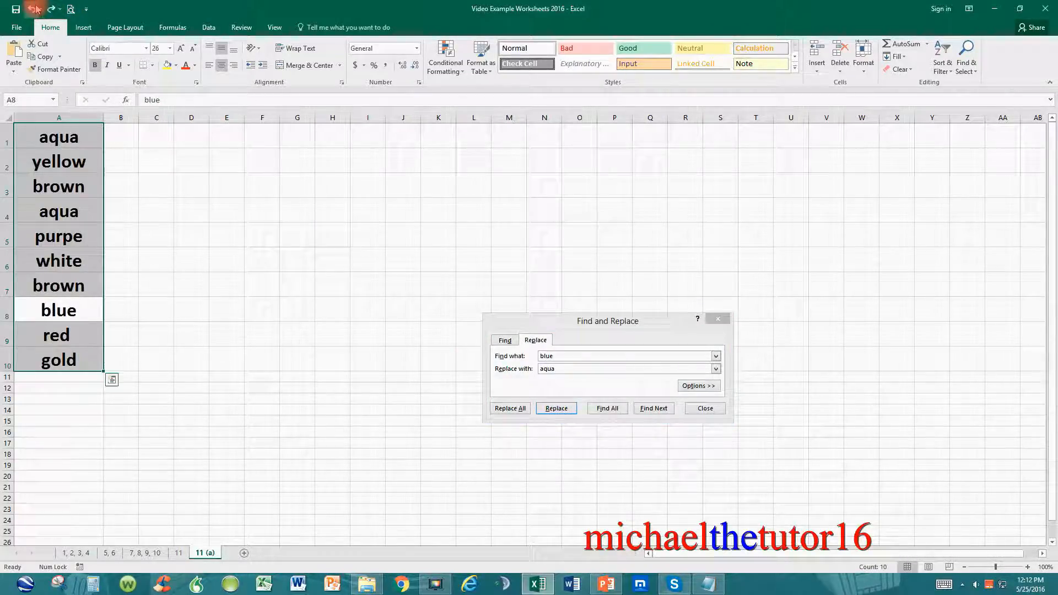
{"action": "left_click", "coordinate": [34, 9]}
{"action": "left_click", "coordinate": [34, 8]}
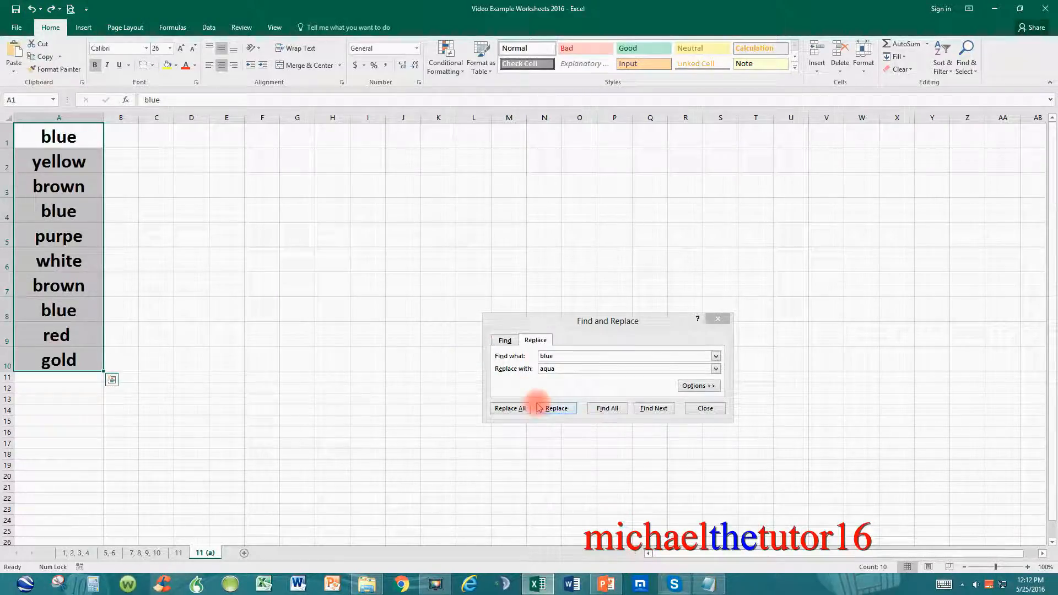
Step: Replace all occurrences of blue in A1:A10 with aqua in a single operation
{"action": "left_click", "coordinate": [510, 409]}
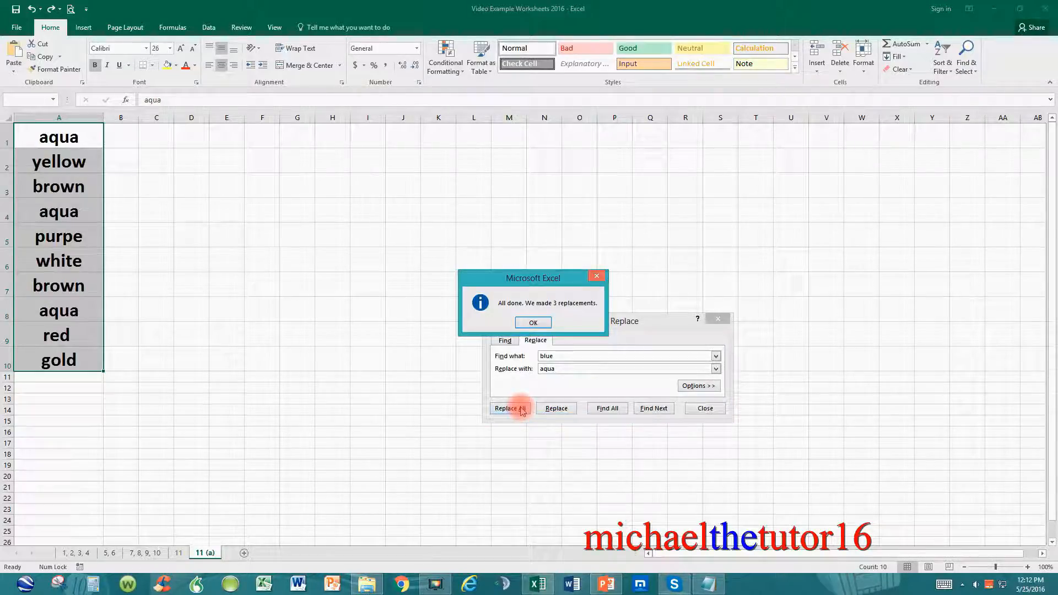
{"action": "left_click", "coordinate": [533, 324]}
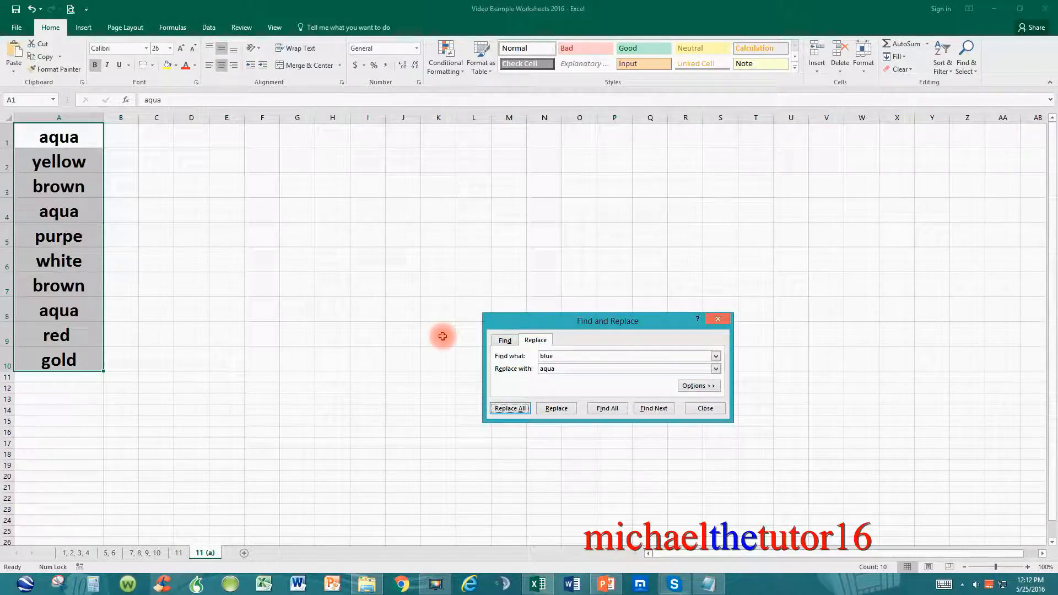